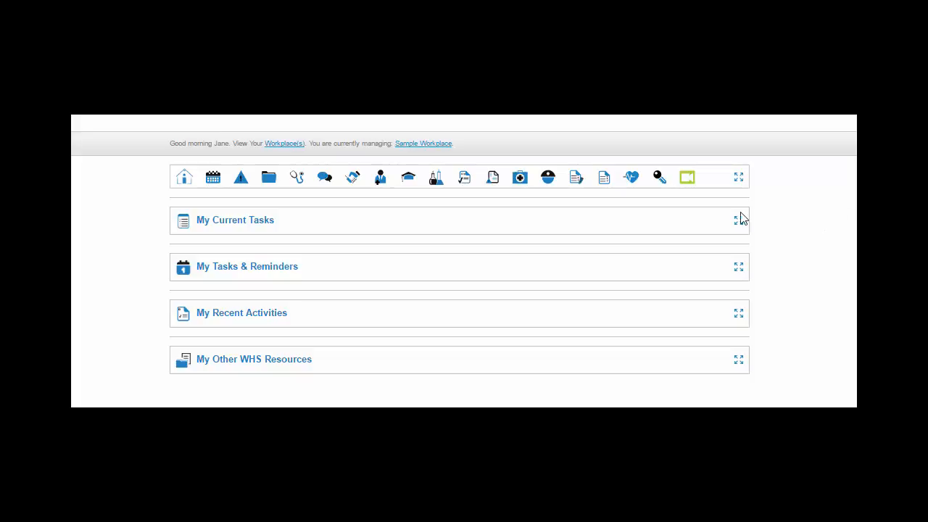
Open the Contractor Inductions module and read its help notes, including the induction status legend
mouse_move(547, 187)
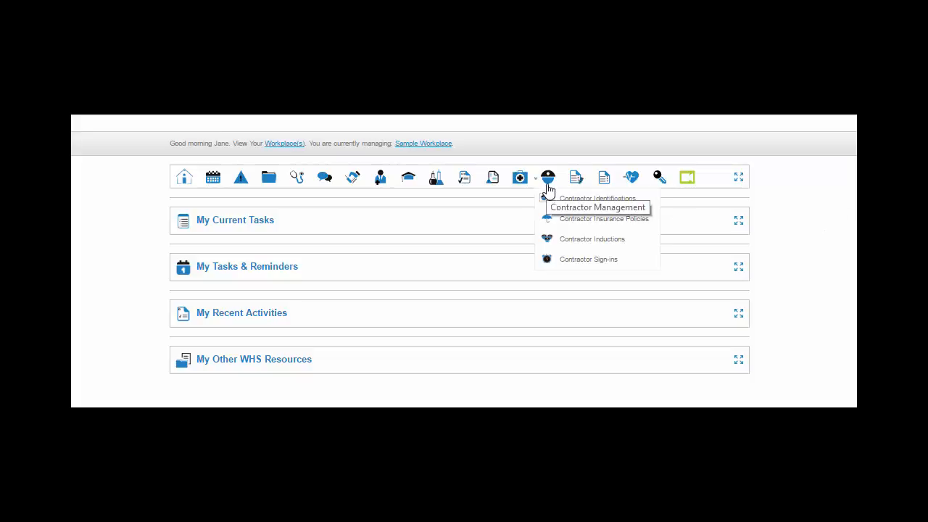
click(576, 239)
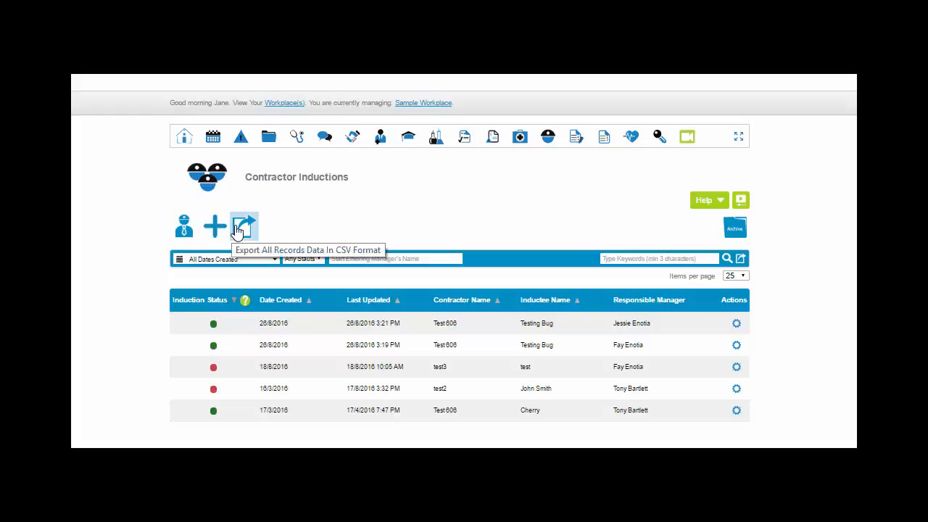
click(719, 203)
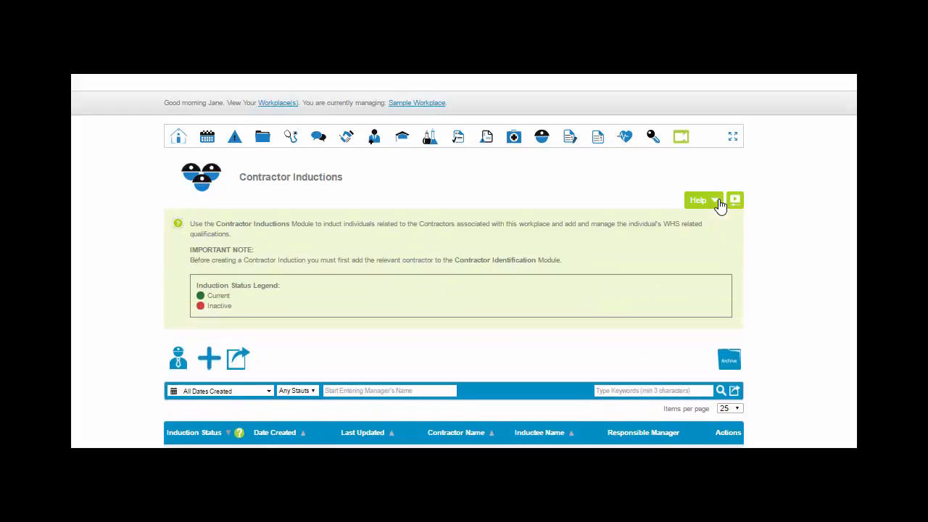
click(719, 203)
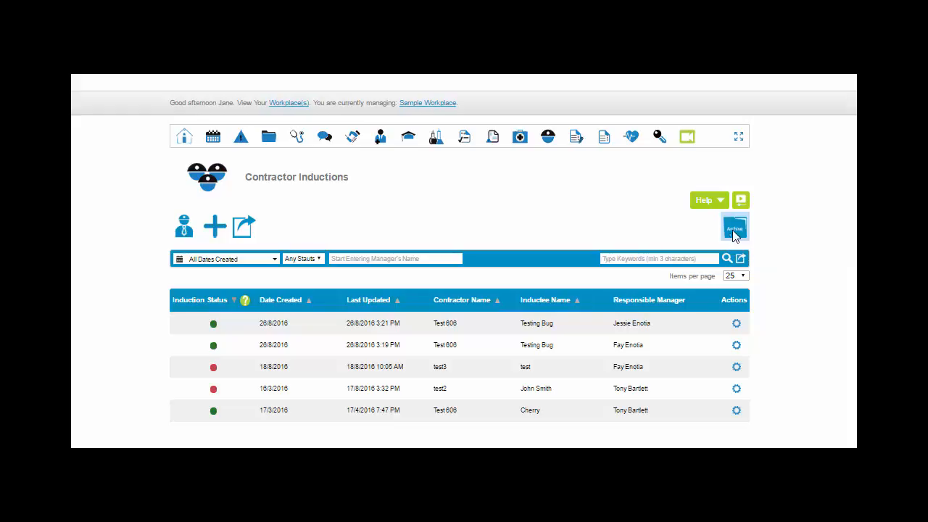
View the archived contractor inductions from before March 15th, 2016, and return to the current Contractor Inductions list
click(734, 230)
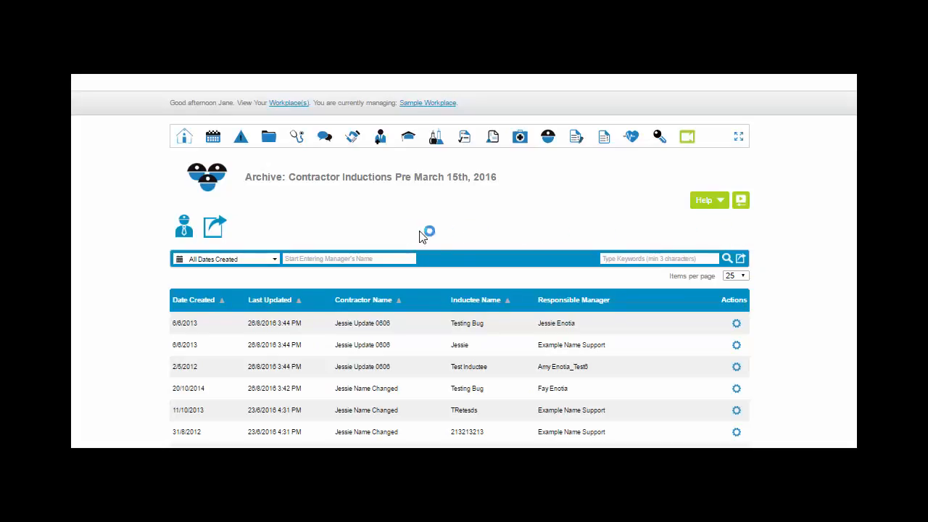
click(736, 323)
mouse_move(543, 142)
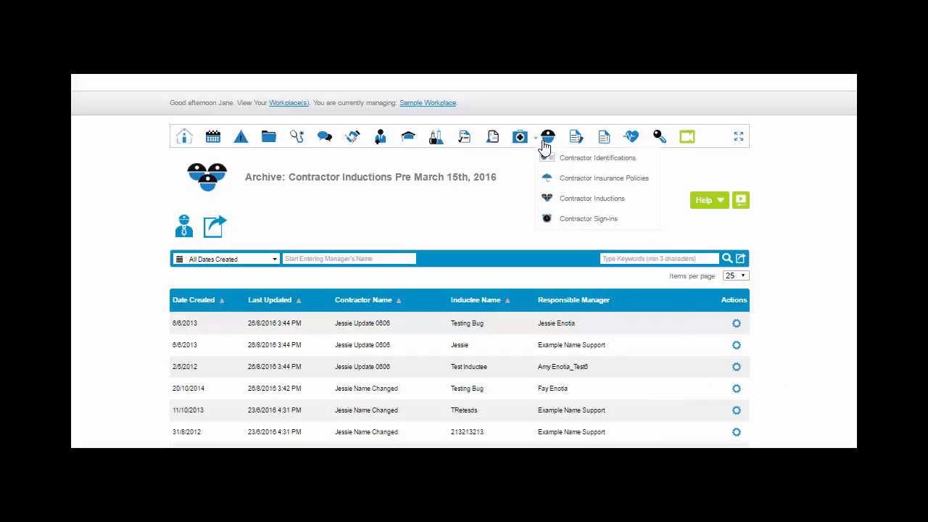
click(560, 197)
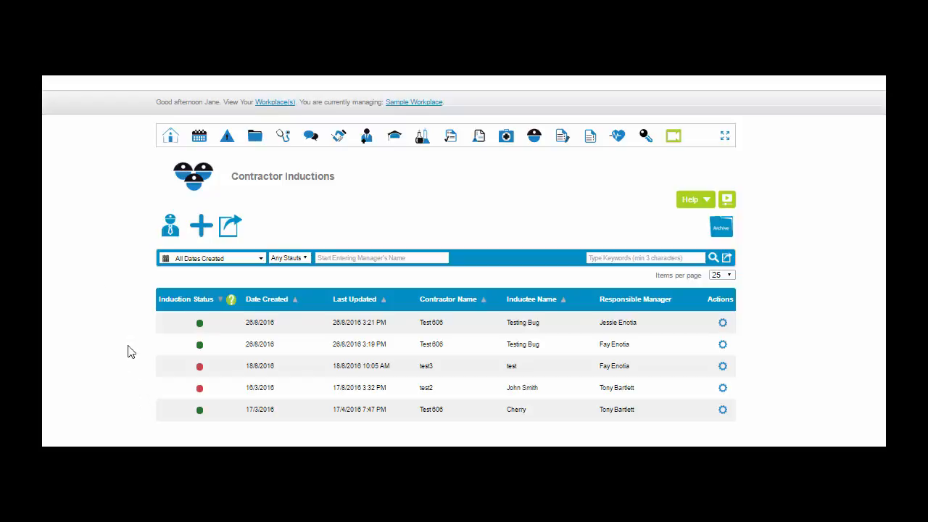
Check the date filter choices and keyword search, and export the listed induction records with all export fields selected
click(261, 260)
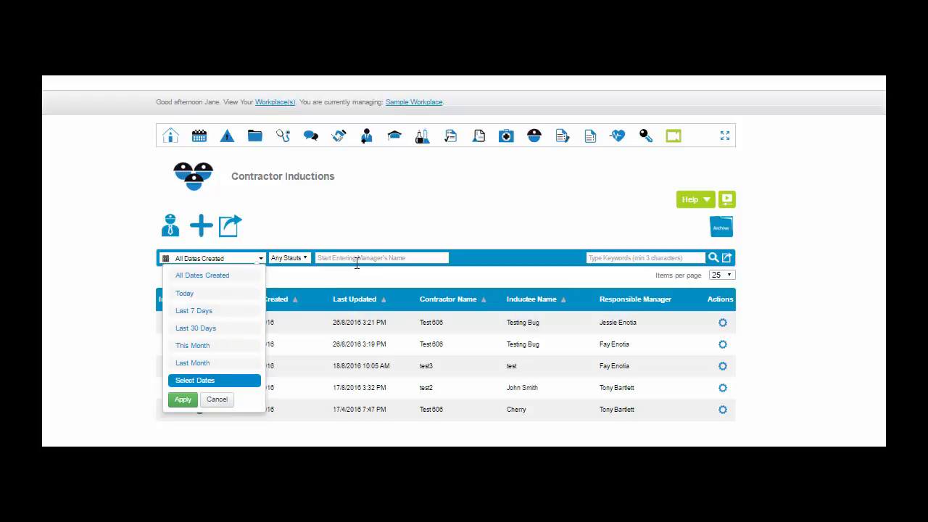
click(591, 258)
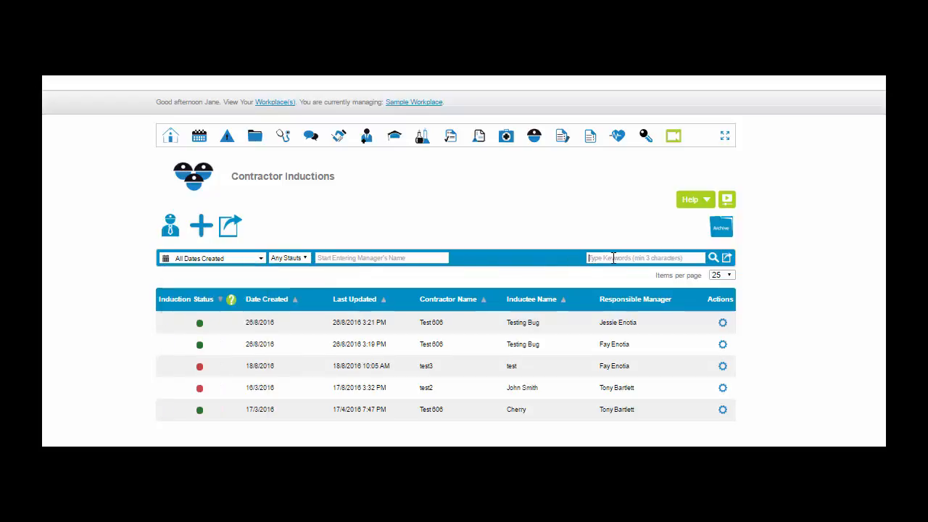
click(728, 259)
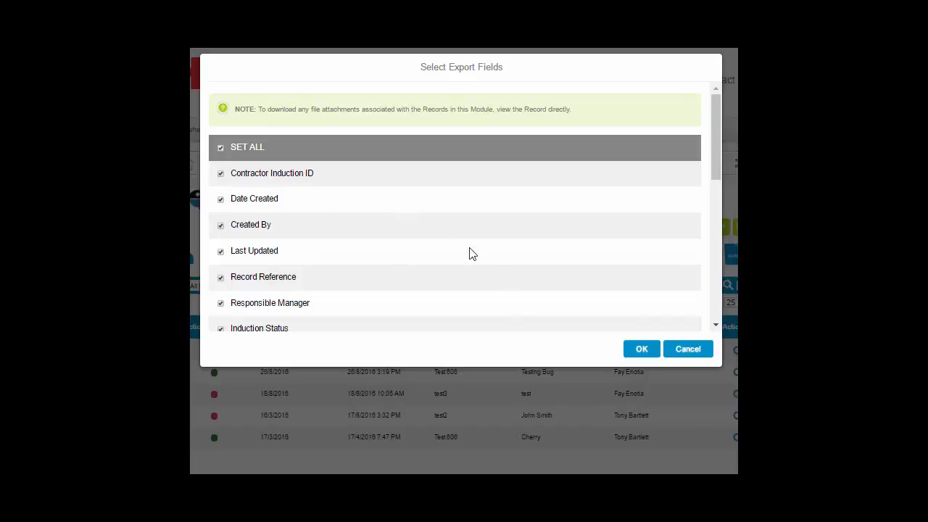
click(642, 349)
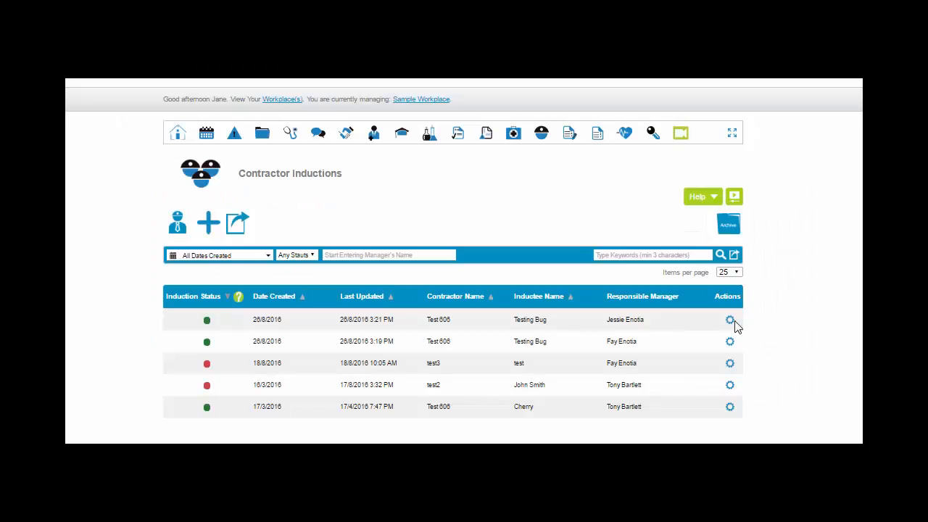
Start a new contractor induction record and look over the sections of its form
click(730, 321)
click(207, 226)
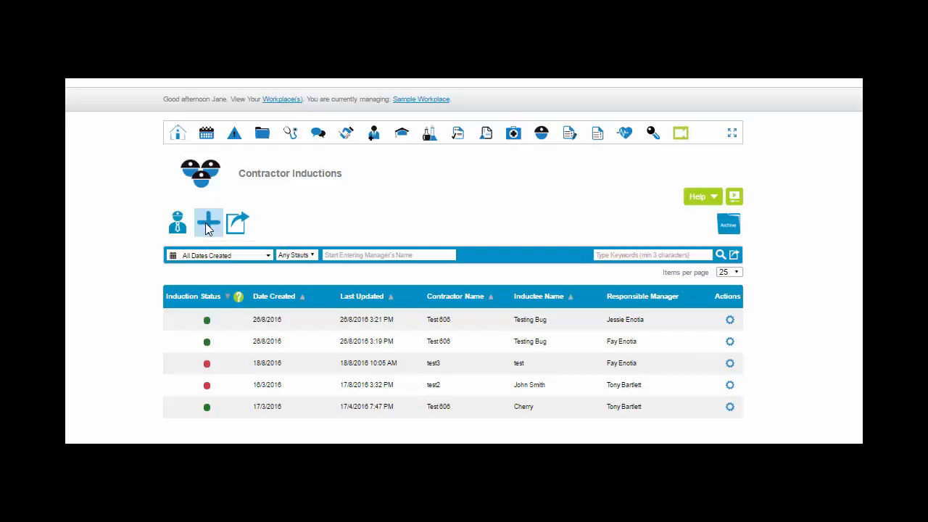
scroll(450, 290, down, 4)
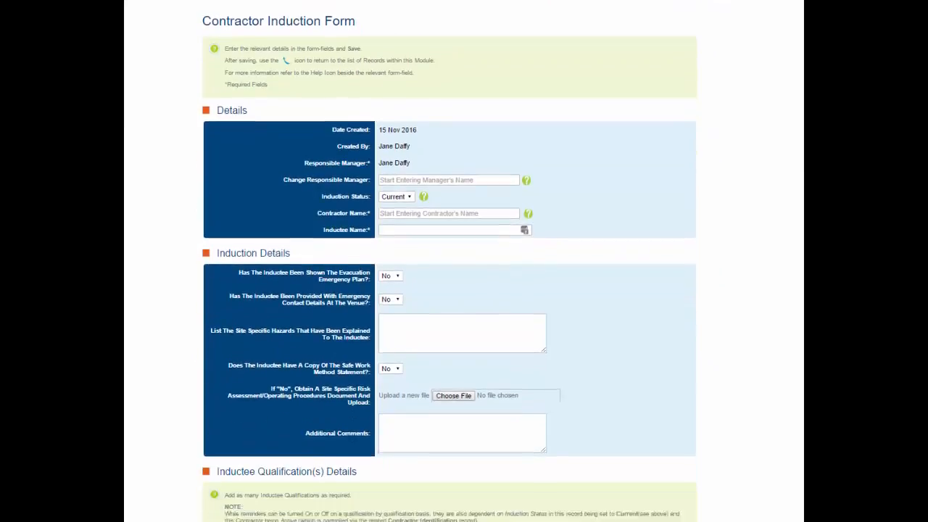
scroll(450, 290, up, 4)
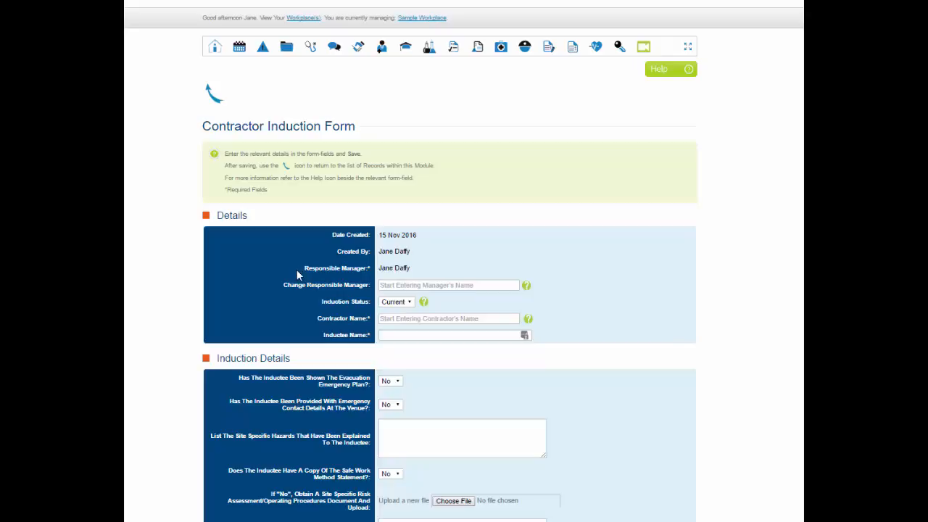
Change the responsible manager by searching for "ton" and choosing the matching manager
click(385, 285)
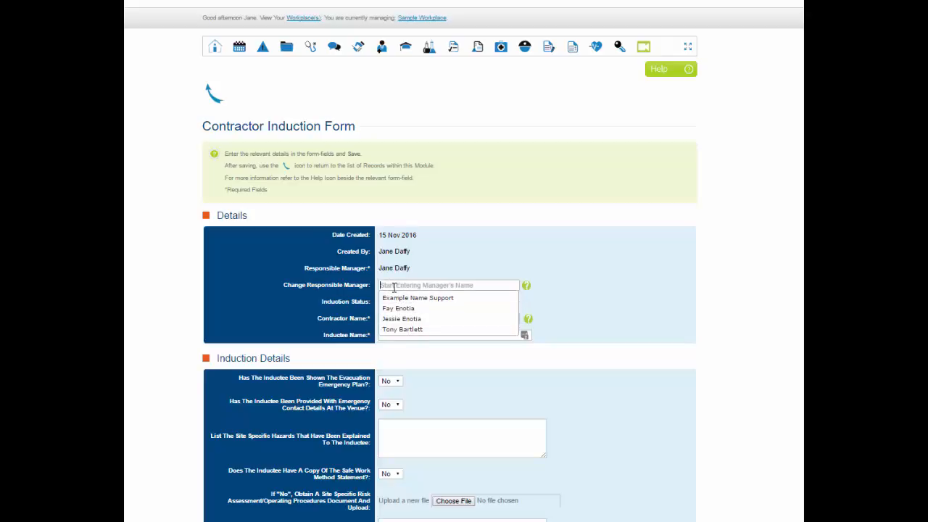
text(ton)
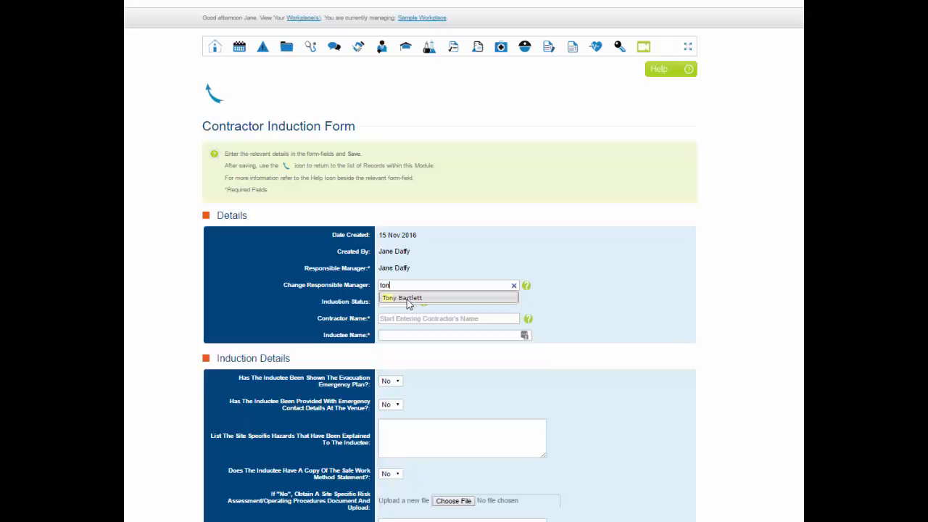
click(407, 299)
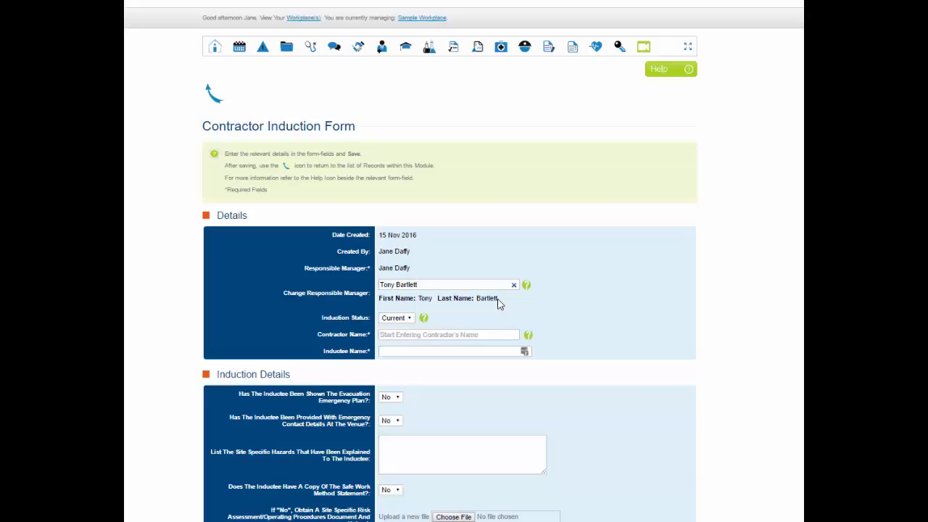
Set the Induction Status to Current and read the help note about it
click(409, 320)
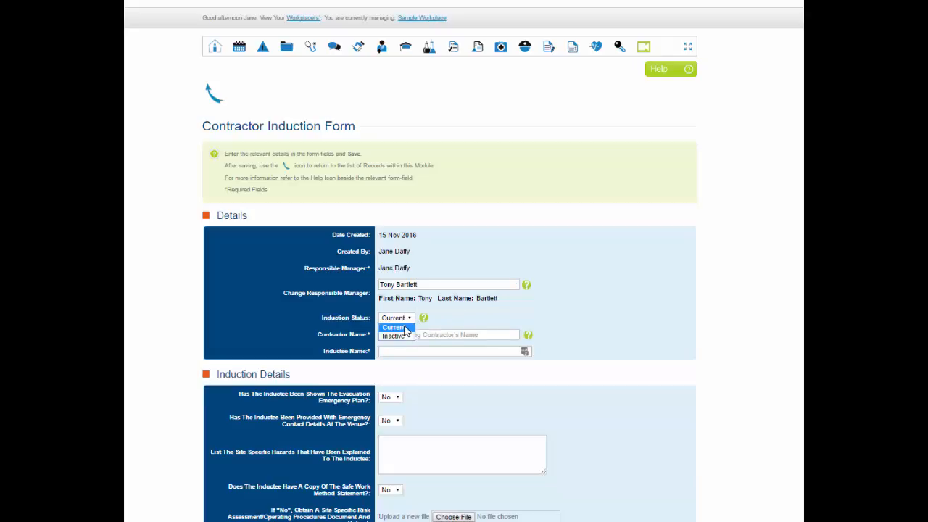
click(406, 327)
click(424, 319)
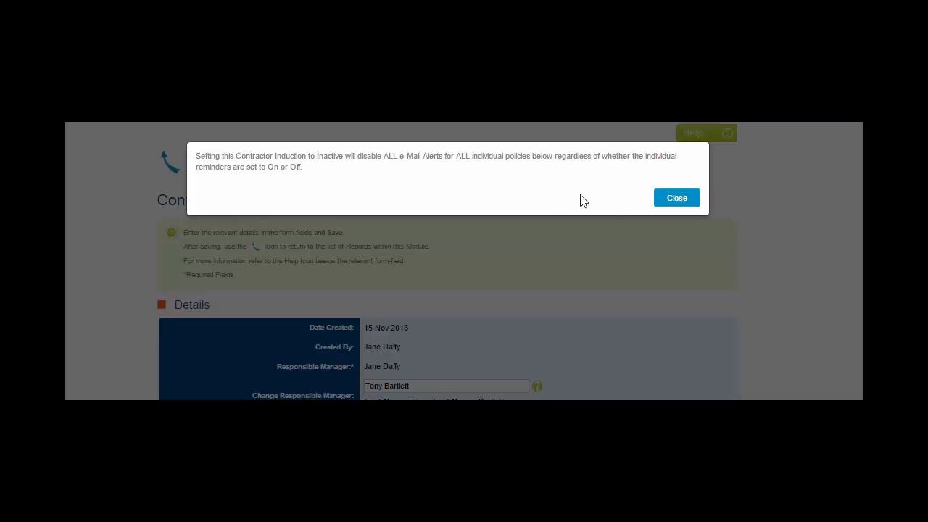
click(677, 199)
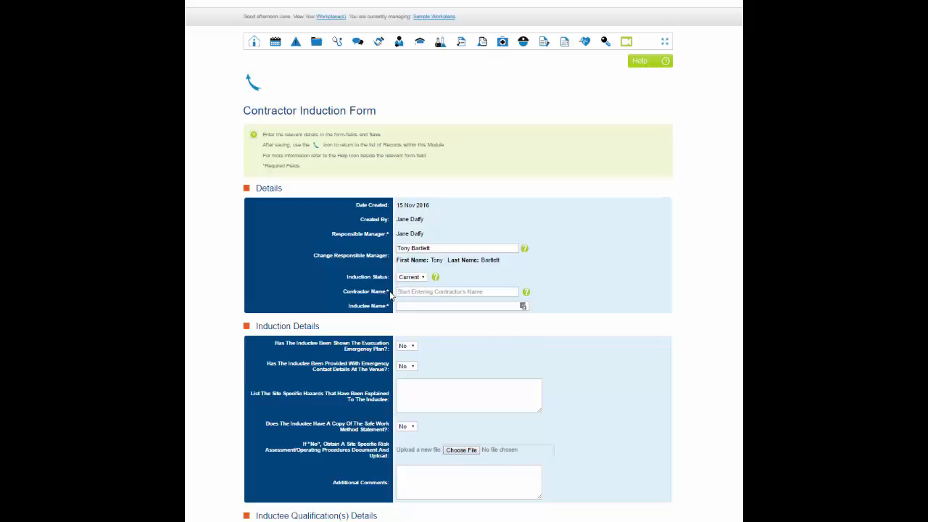
Choose Test 606 as the contractor name and answer Yes to the inductee being shown the evacuation emergency plan
drag(331, 291, 397, 293)
click(404, 291)
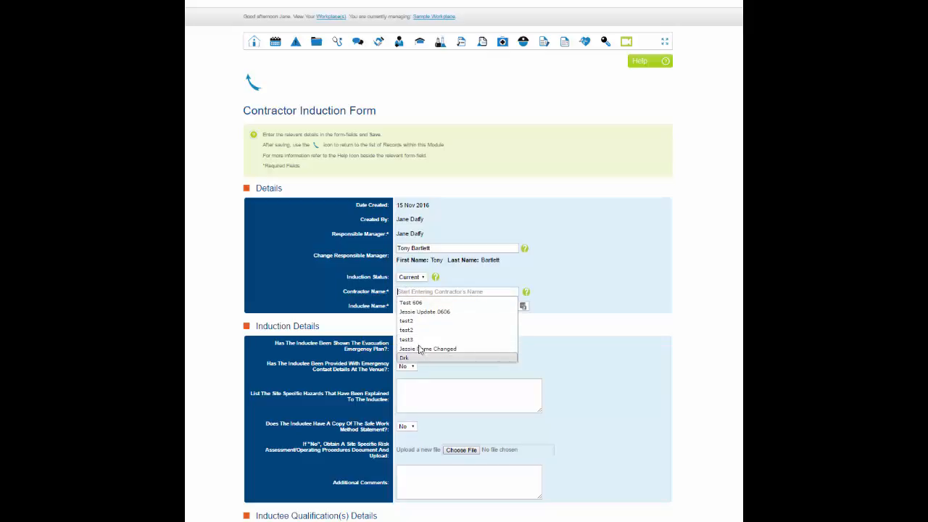
click(429, 302)
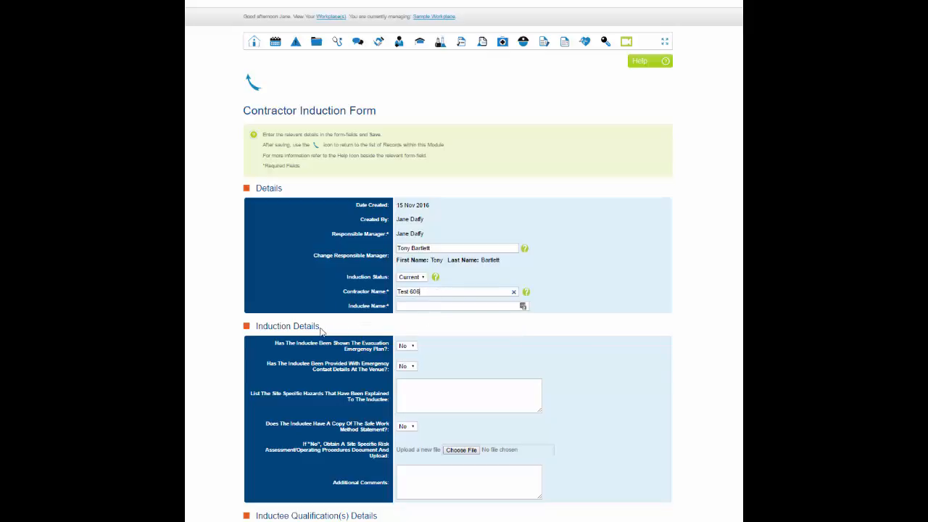
click(409, 345)
click(415, 355)
Add another qualification row under Inductee Qualification(s) Details
scroll(417, 391, down, 3)
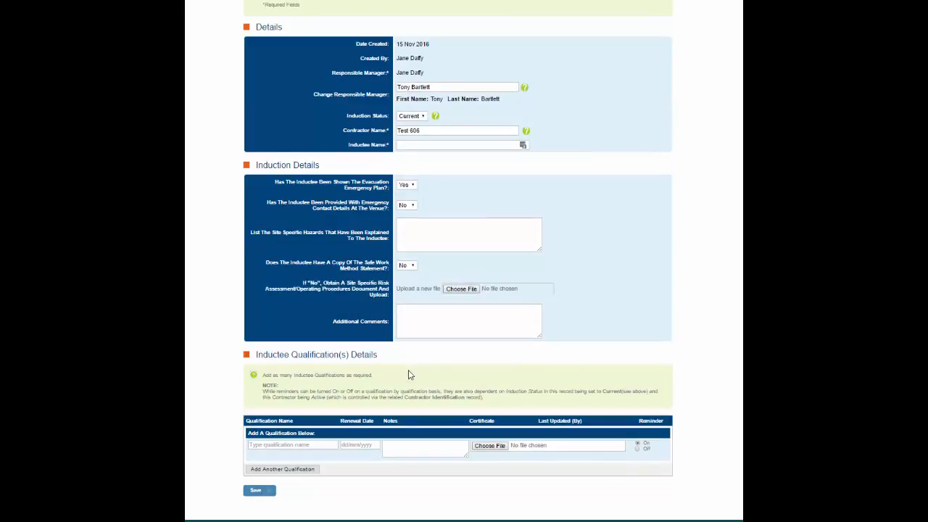
click(269, 446)
click(286, 470)
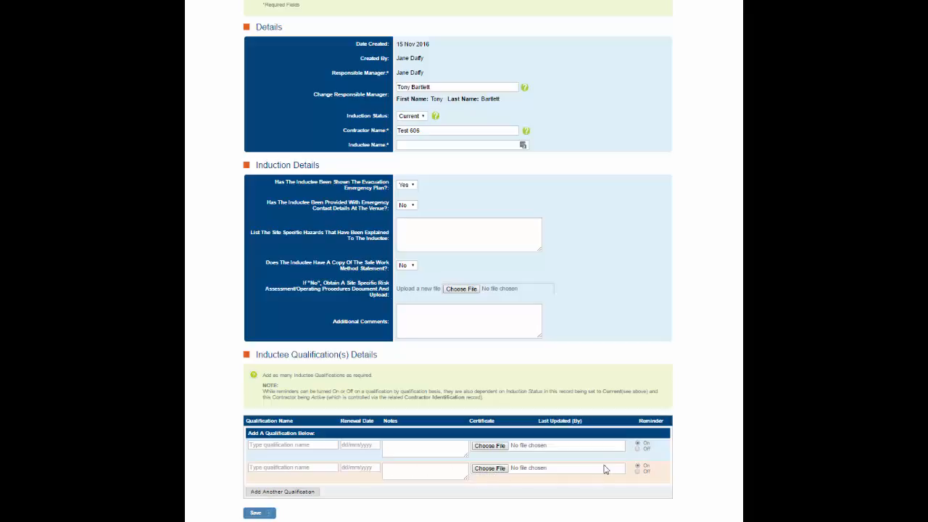
Set the reminders of both qualification rows to On and save the induction form
click(638, 448)
click(637, 443)
click(637, 465)
click(257, 512)
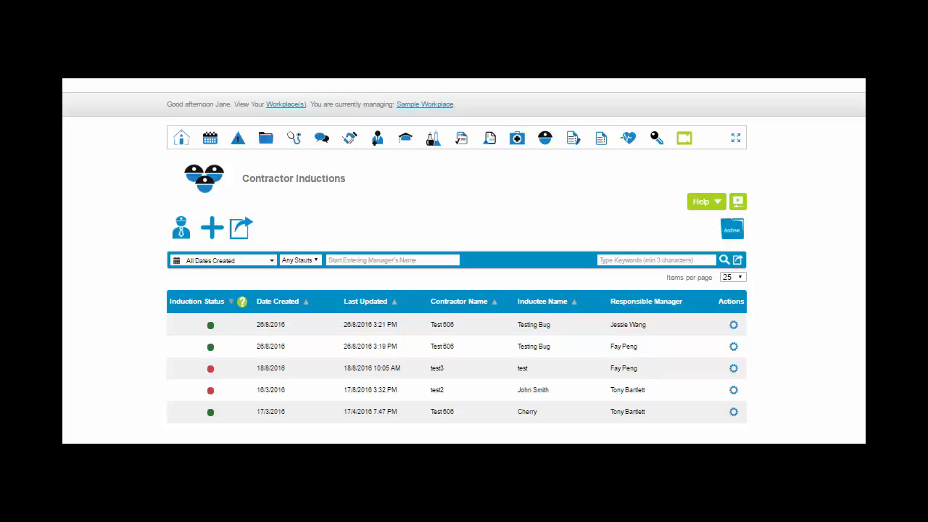
Return to the home page and view the My Tasks & Reminders calendar, collapsing it again
click(180, 142)
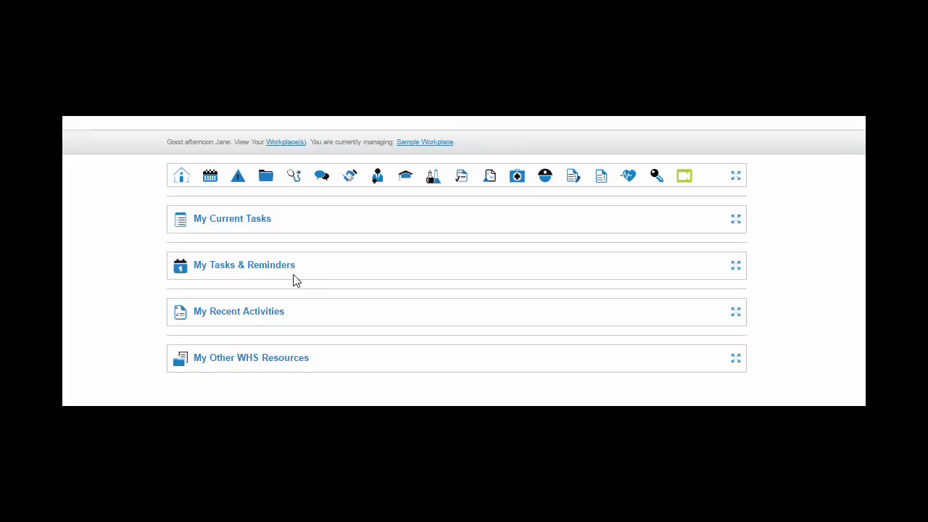
click(737, 267)
scroll(739, 272, down, 2)
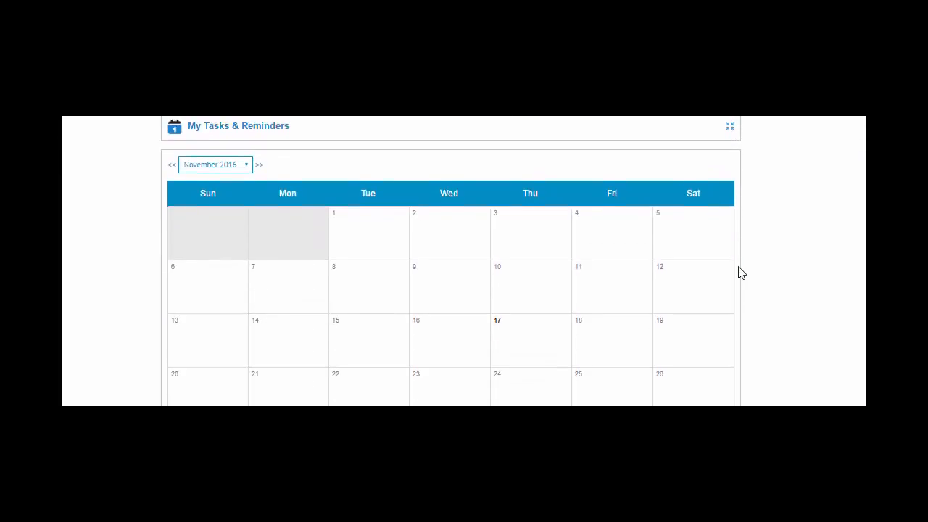
scroll(739, 271, up, 3)
click(727, 271)
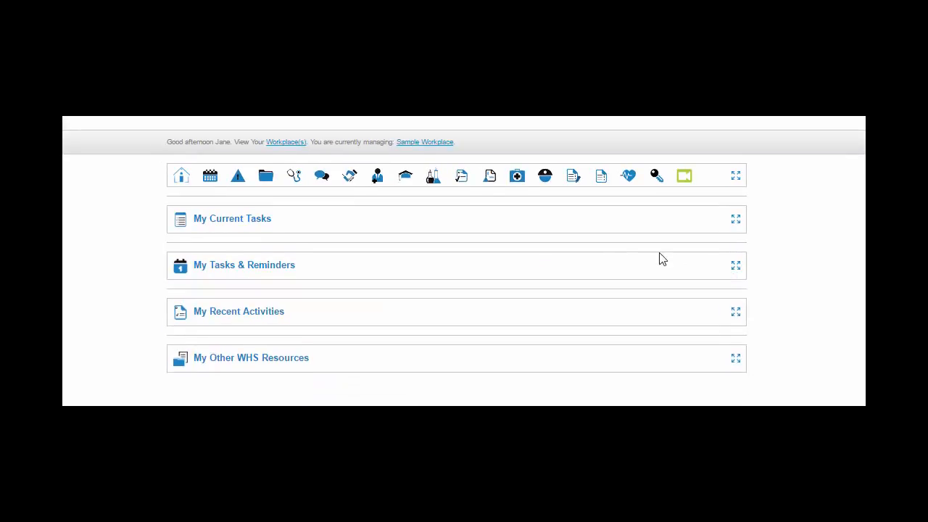
Reopen the Contractor Inductions list and show the actions available for the first record
mouse_move(545, 178)
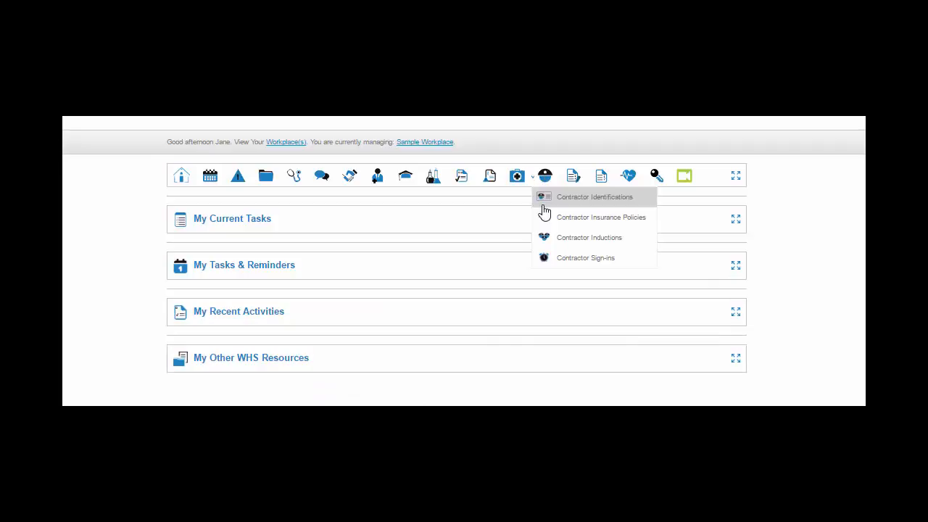
click(608, 239)
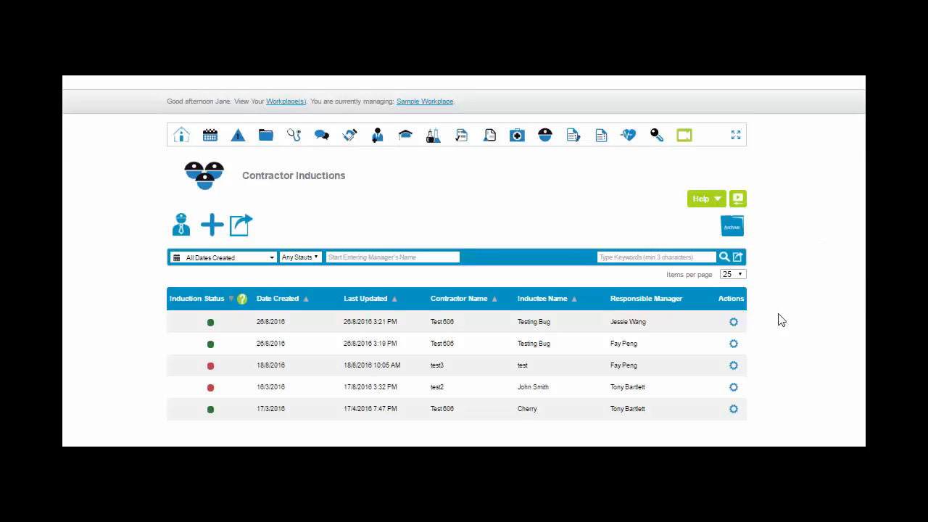
click(733, 324)
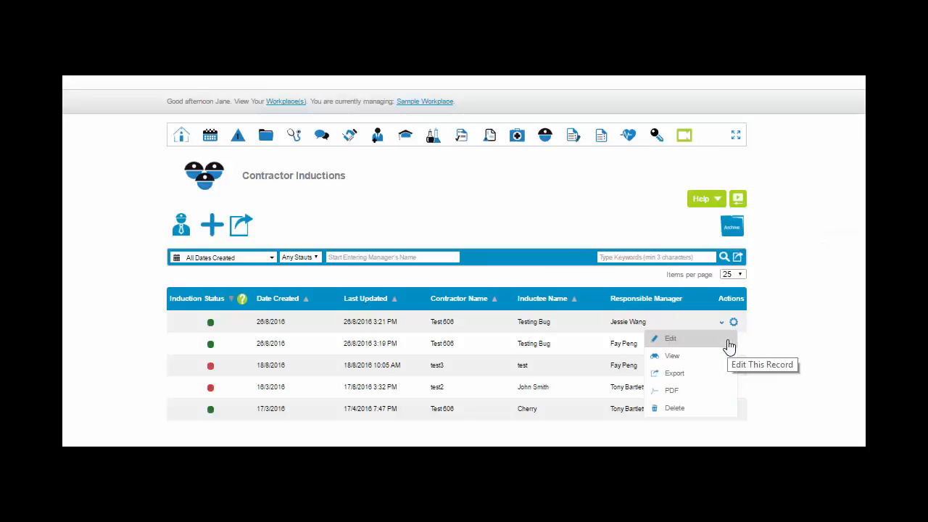